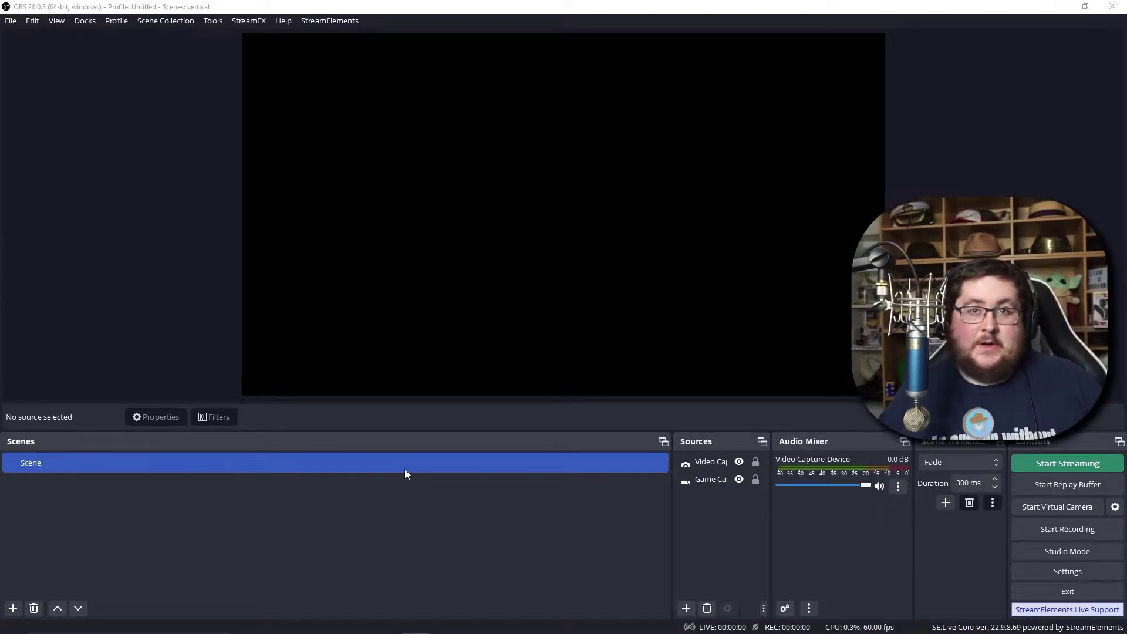
Step: Create a new OBS profile named 'vertical' and run the wizard's virtual-camera option to its 1920x1080, 30 FPS results
click(116, 21)
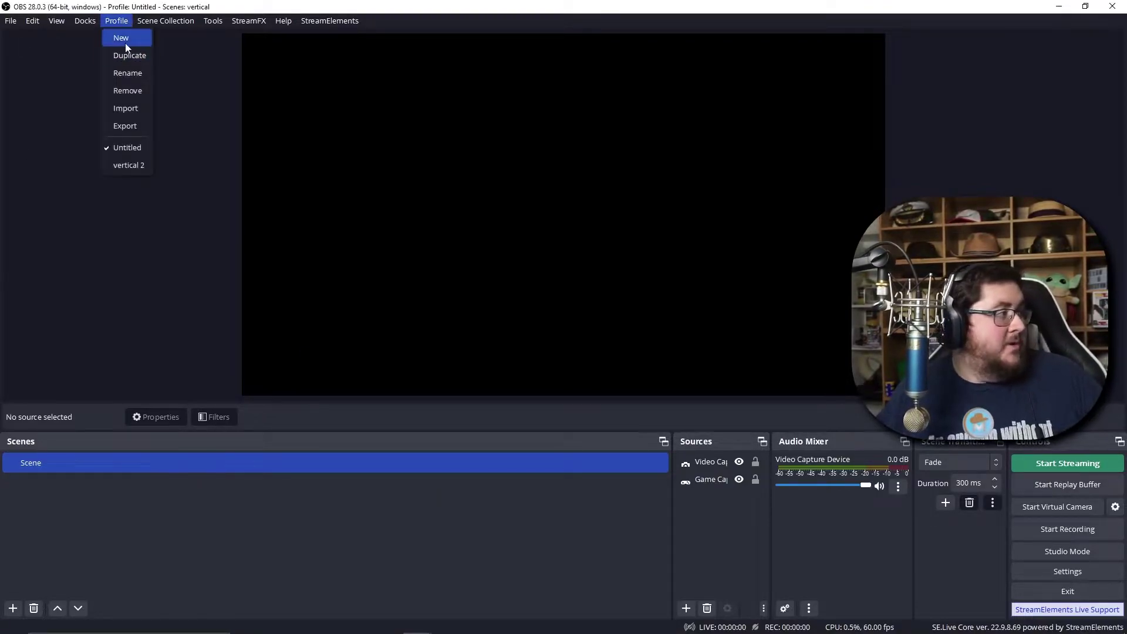
click(123, 39)
text(vertical)
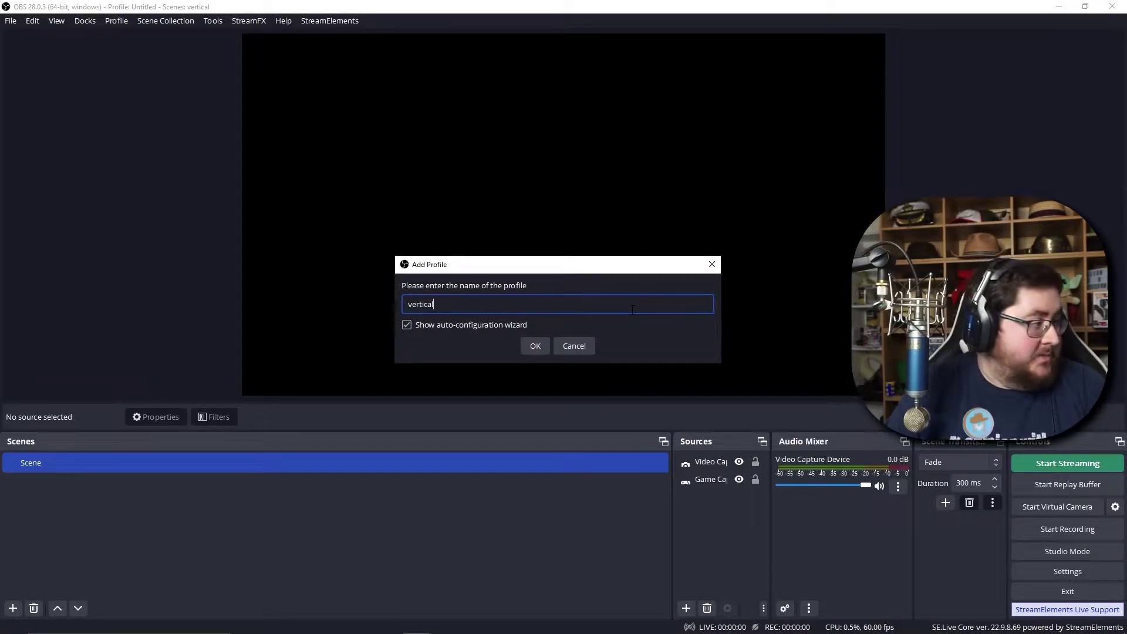
key(Return)
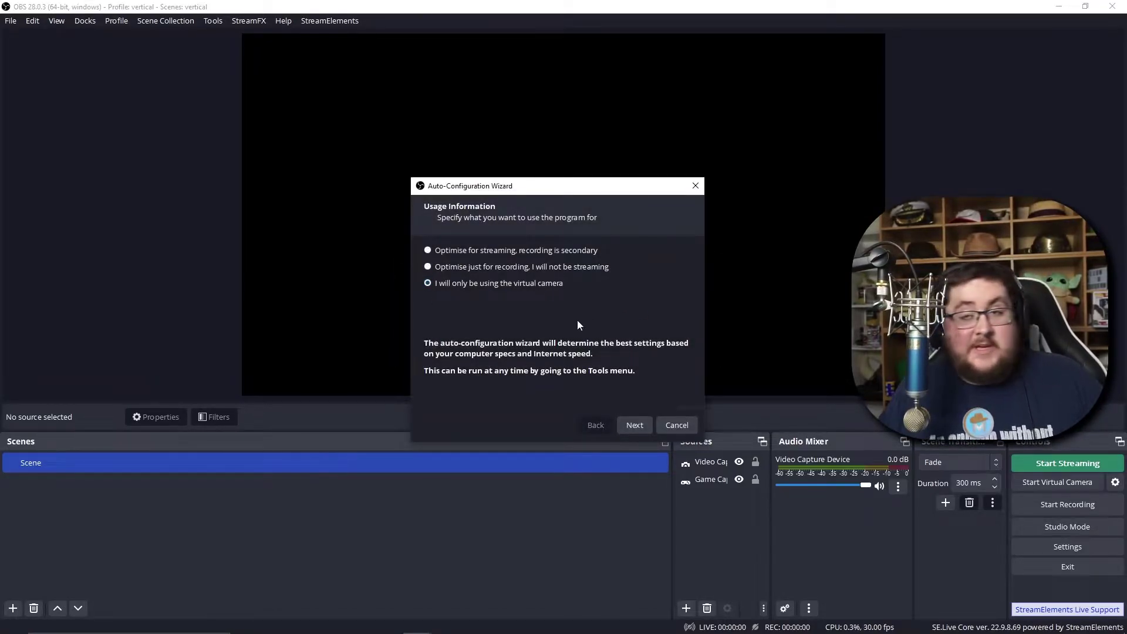
click(641, 429)
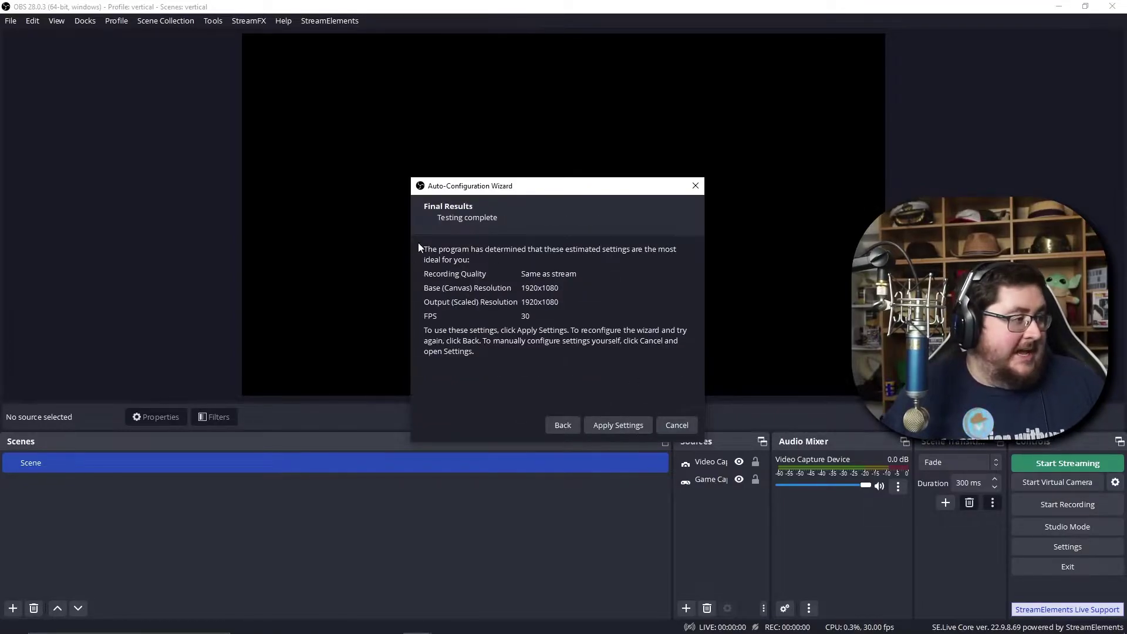
Step: Apply the wizard's settings, then set base and output resolution to 1080x1920 at 60 FPS
click(634, 430)
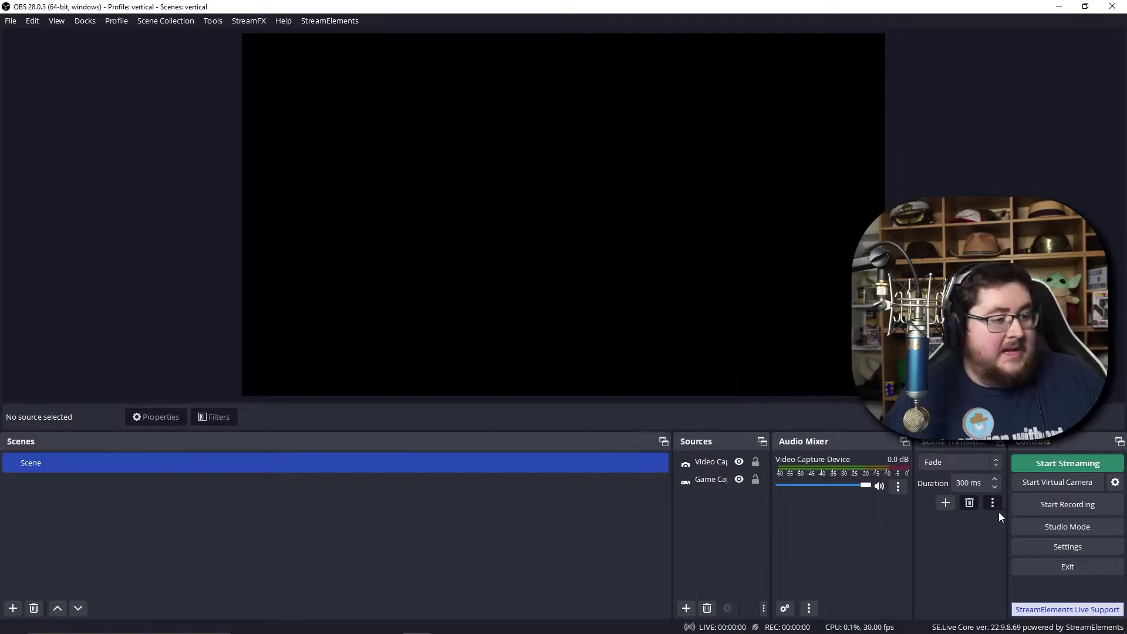
click(1066, 544)
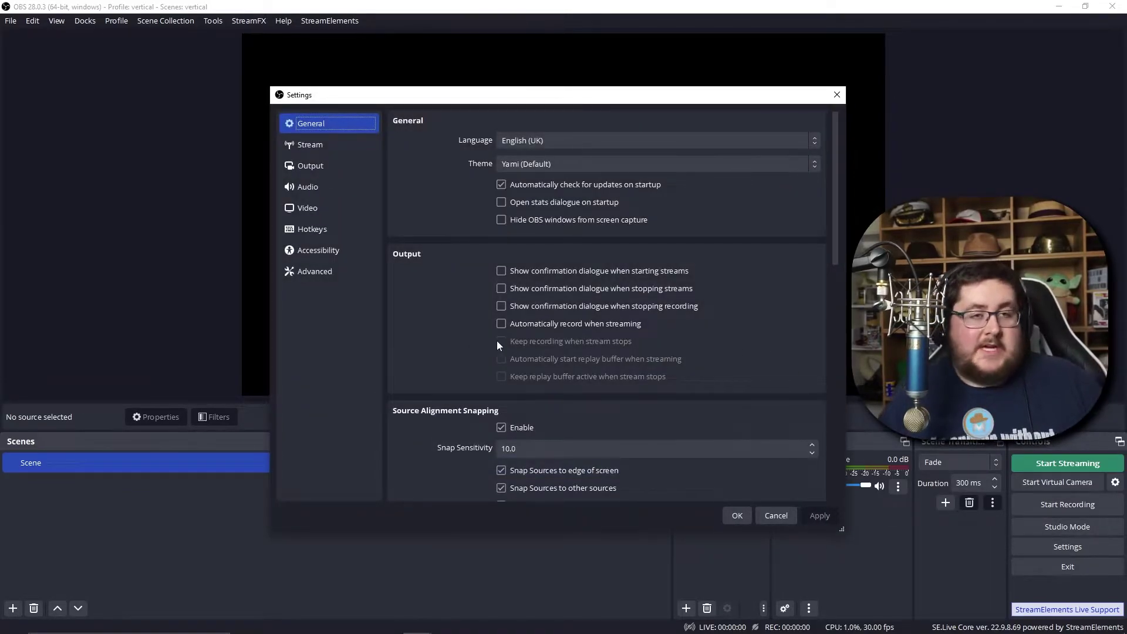
click(307, 208)
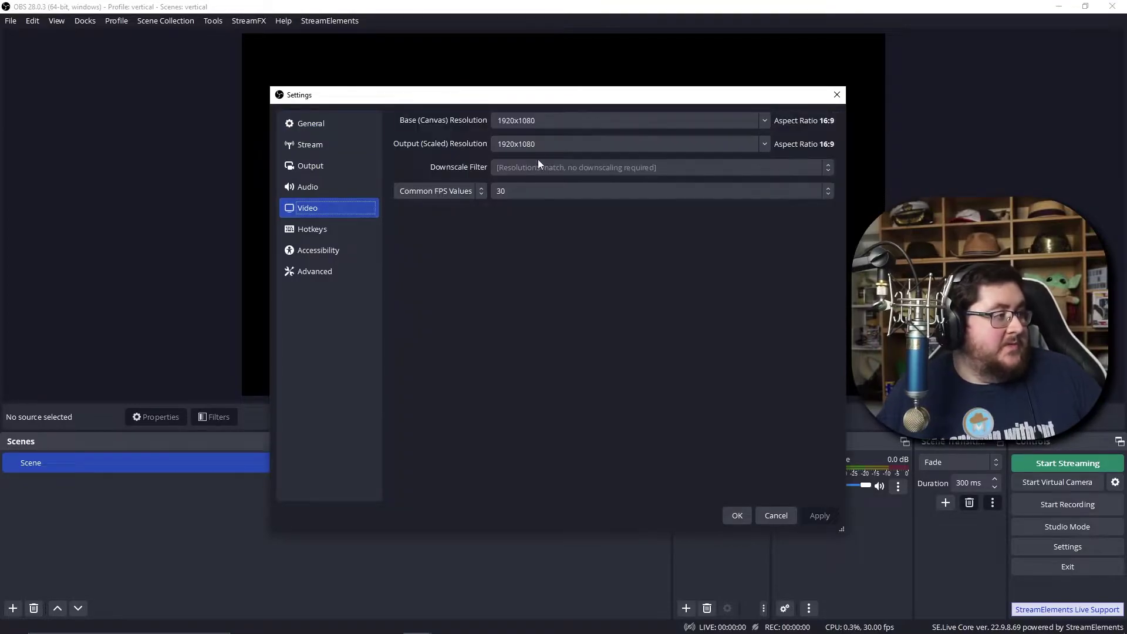
click(766, 128)
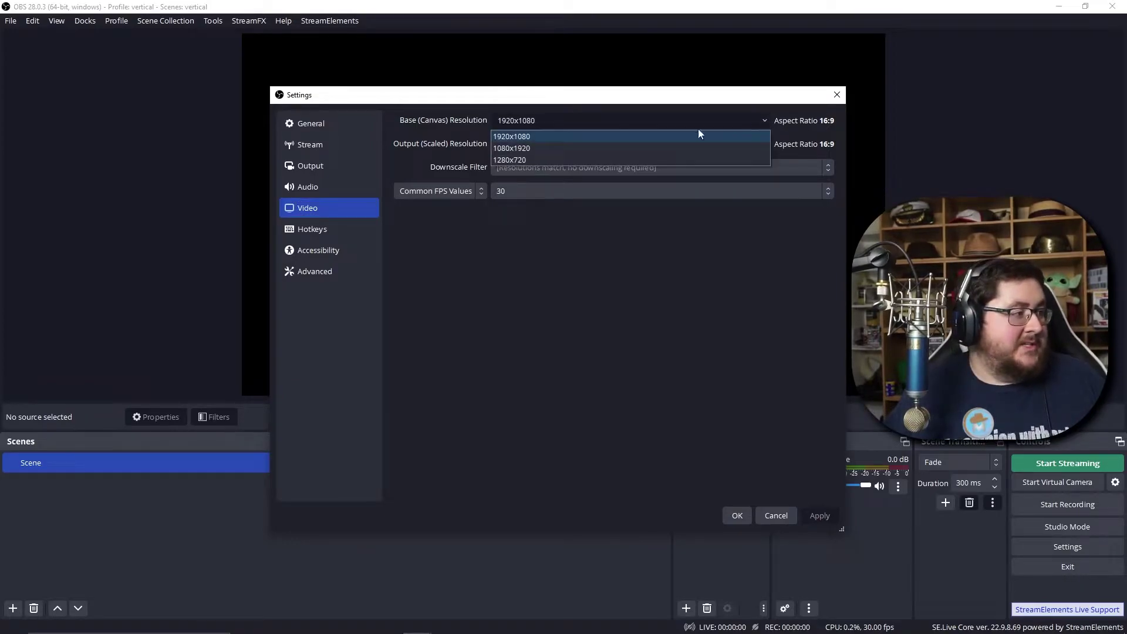
click(629, 150)
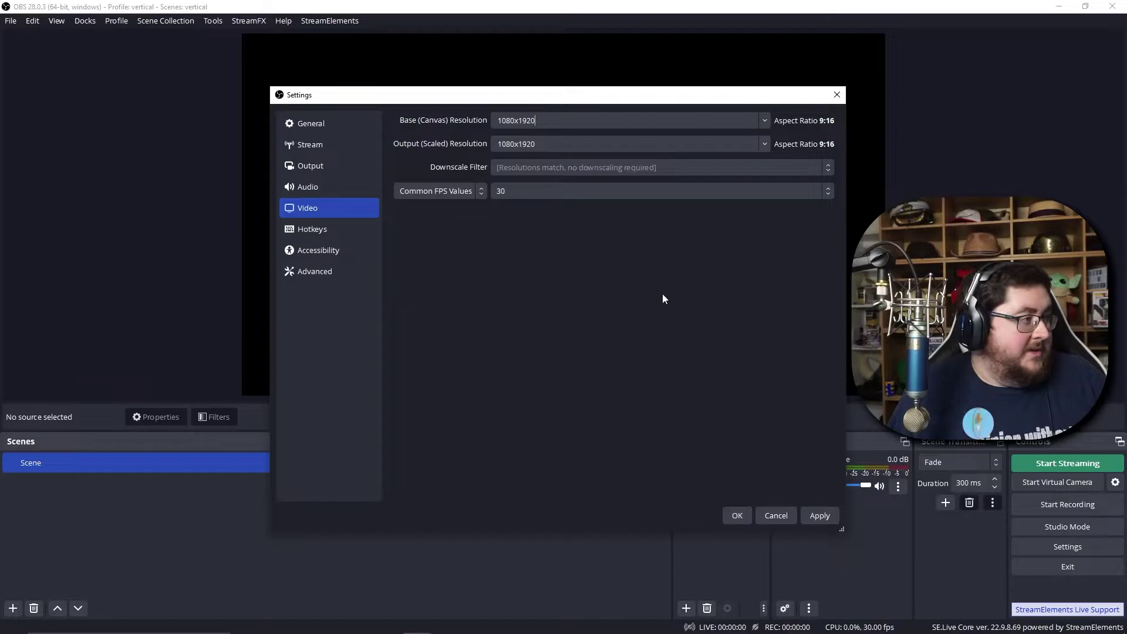
click(584, 141)
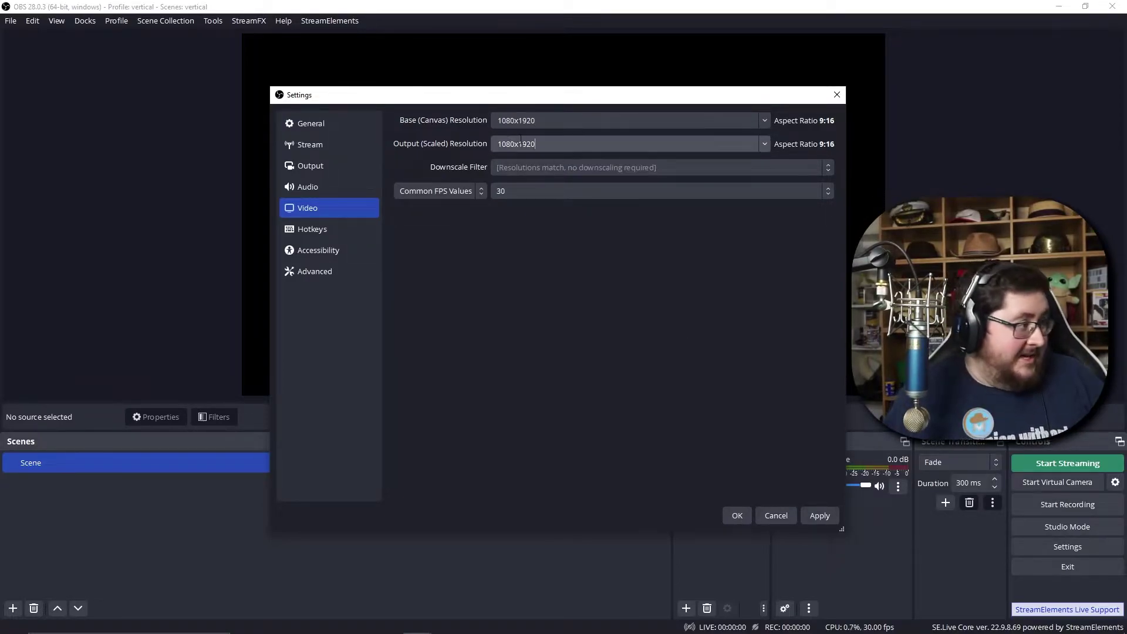
click(575, 191)
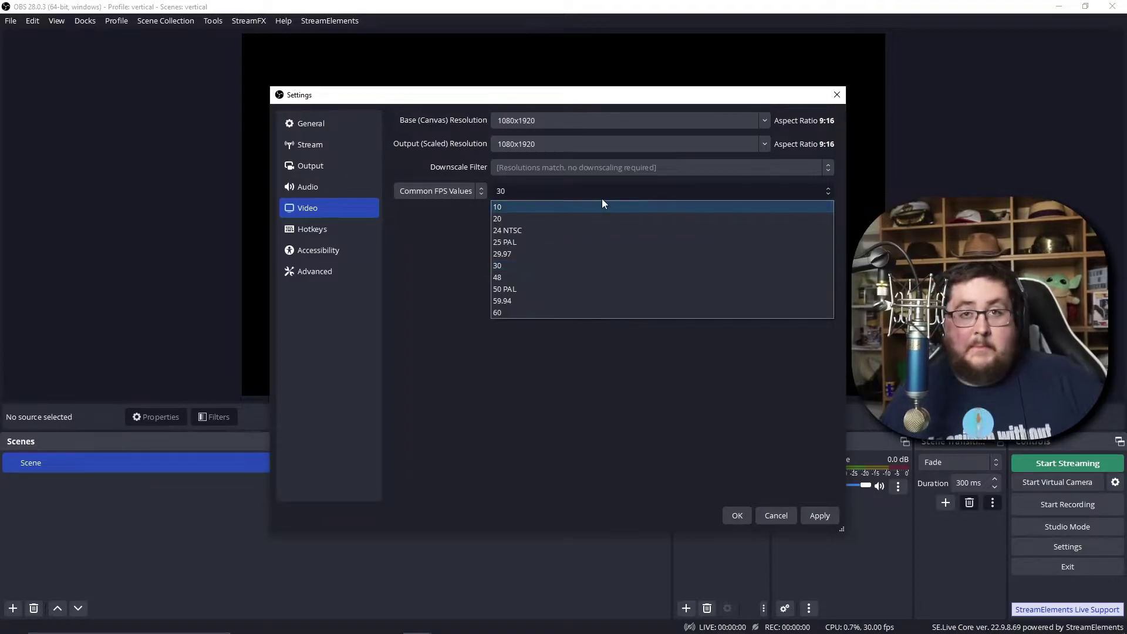
click(572, 312)
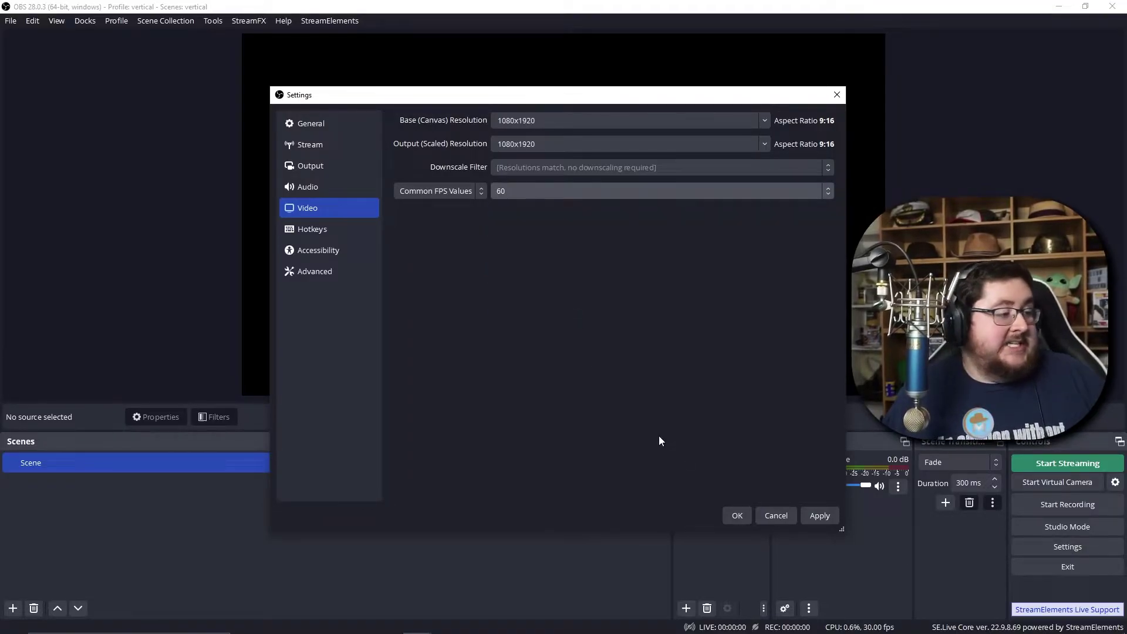
click(740, 515)
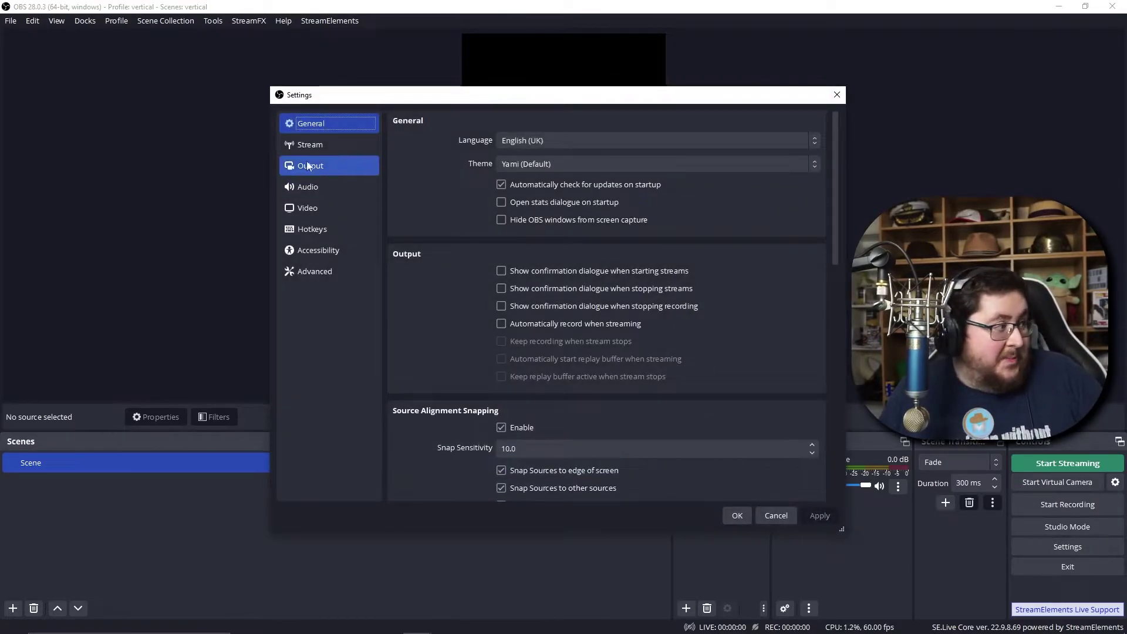
Step: Set the video bitrate to 8000 Kbps and enable the replay buffer in Output settings
click(307, 165)
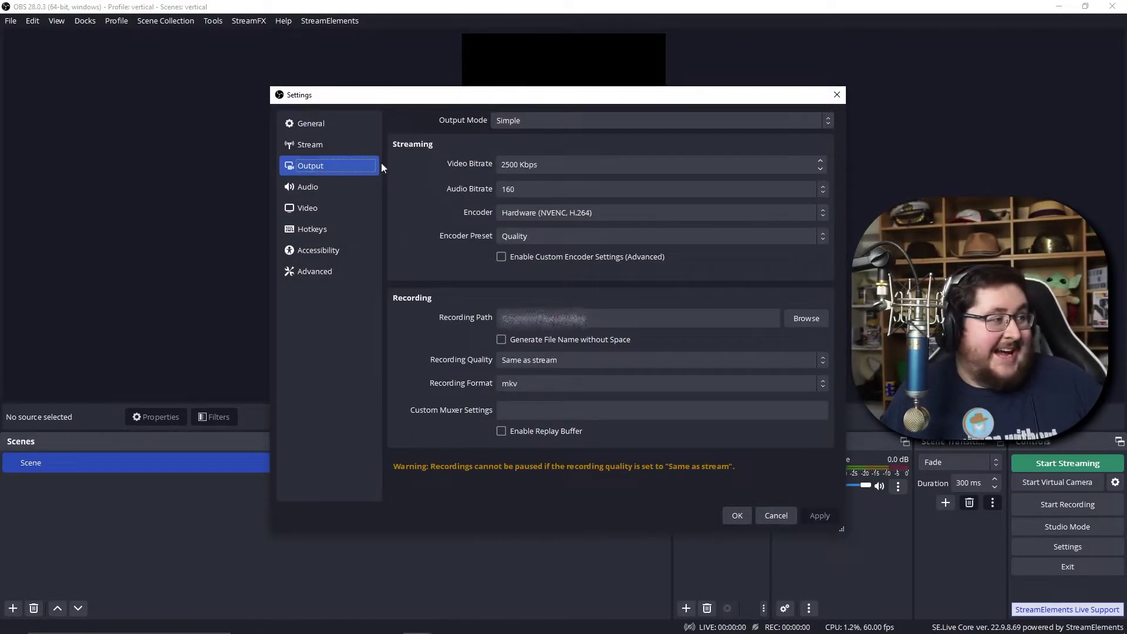
click(517, 164)
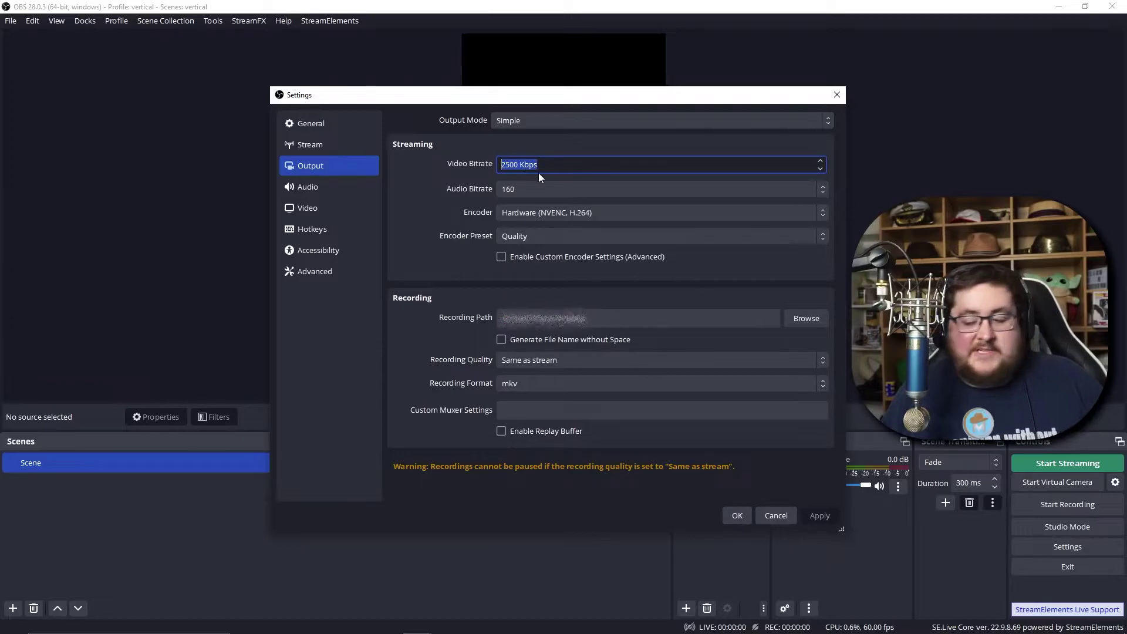
text(8000)
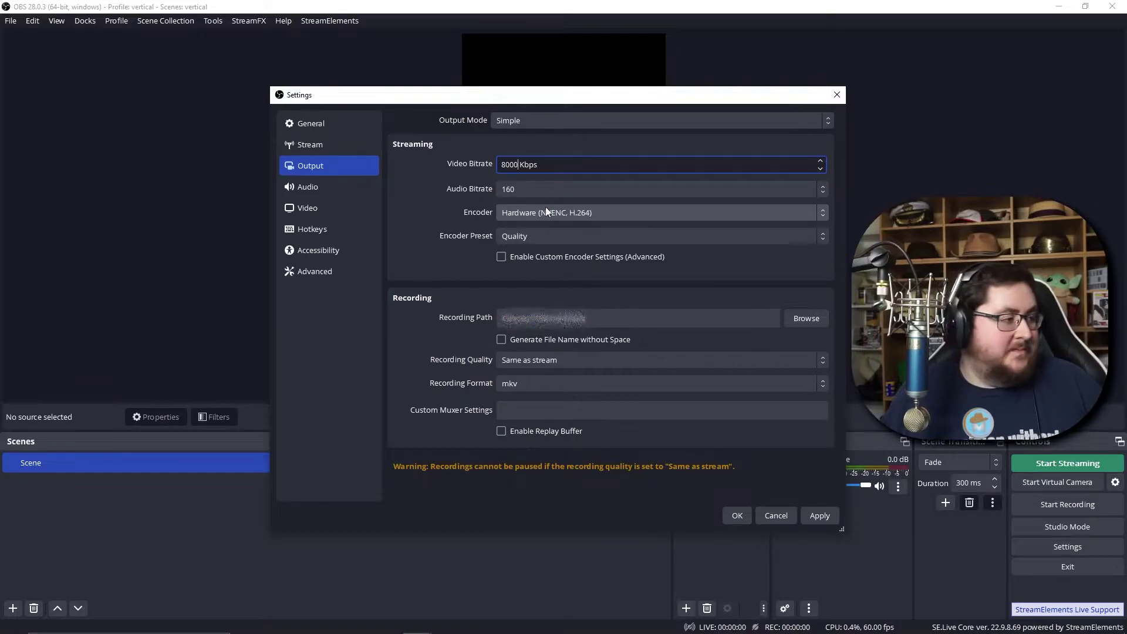
click(504, 431)
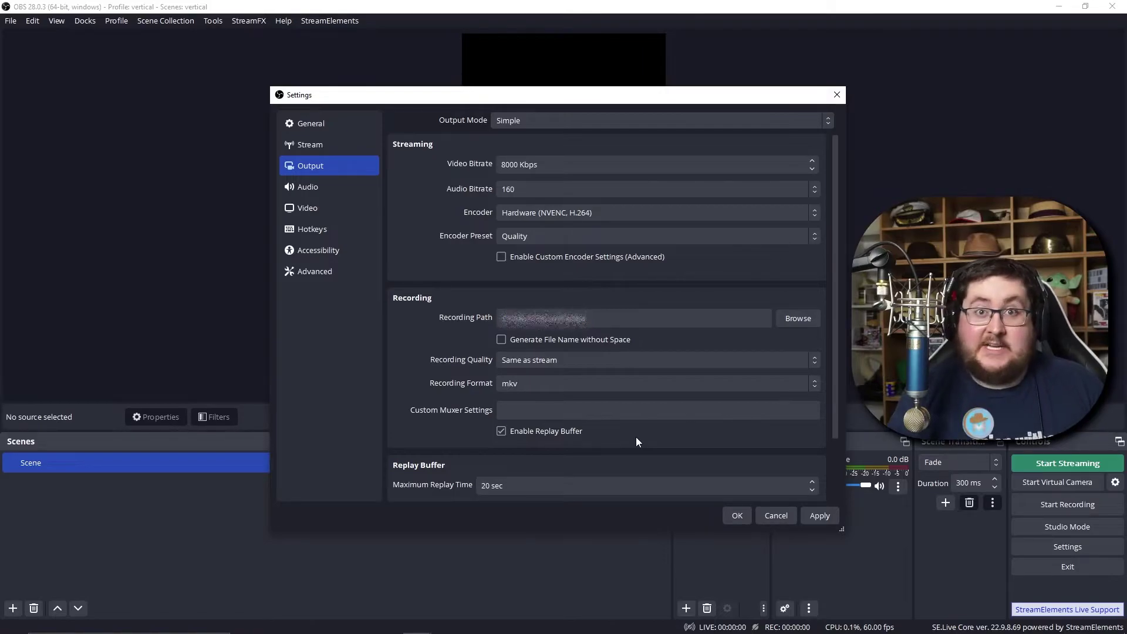
click(741, 518)
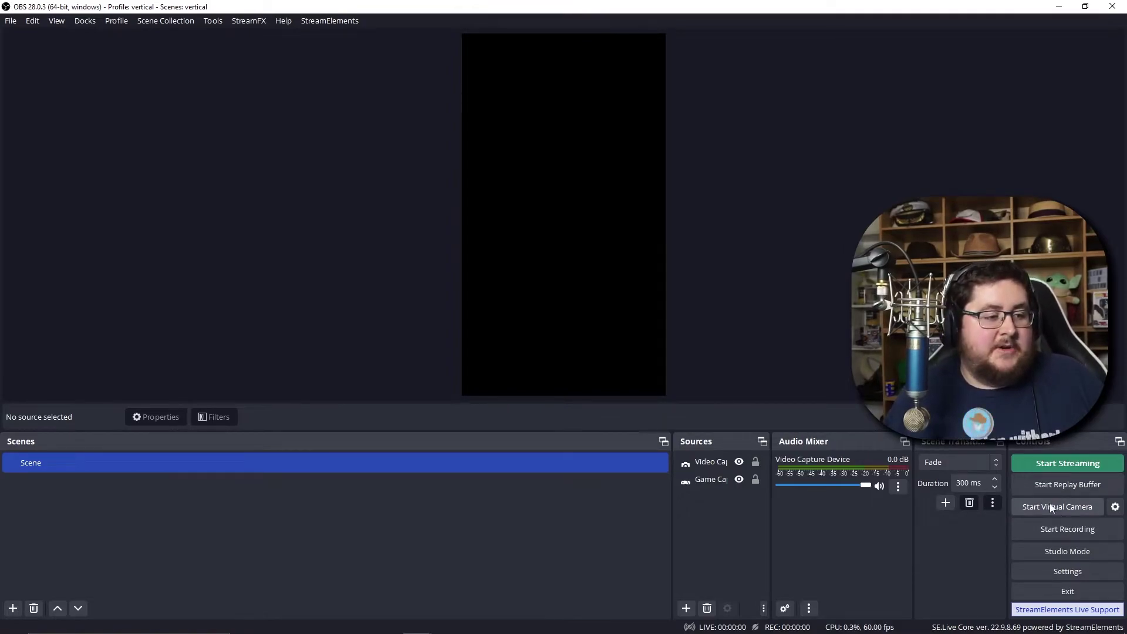
Step: Start the virtual camera, then stop it again
click(1097, 509)
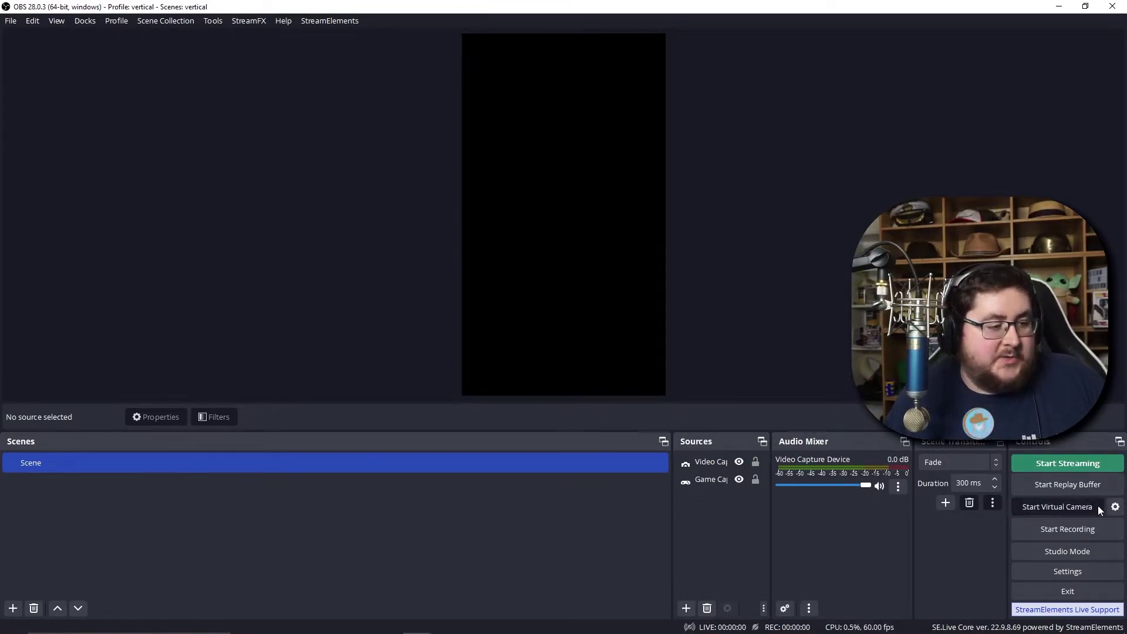
click(1058, 505)
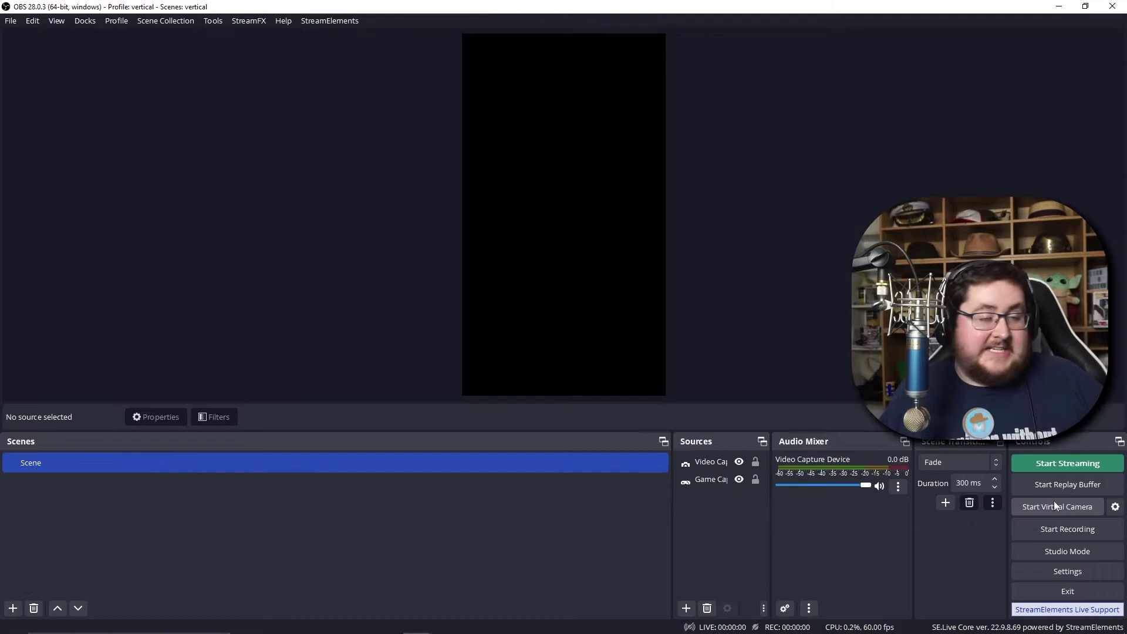
Step: Open the Scene Collection menu and close it without changing the vertical collection
click(189, 21)
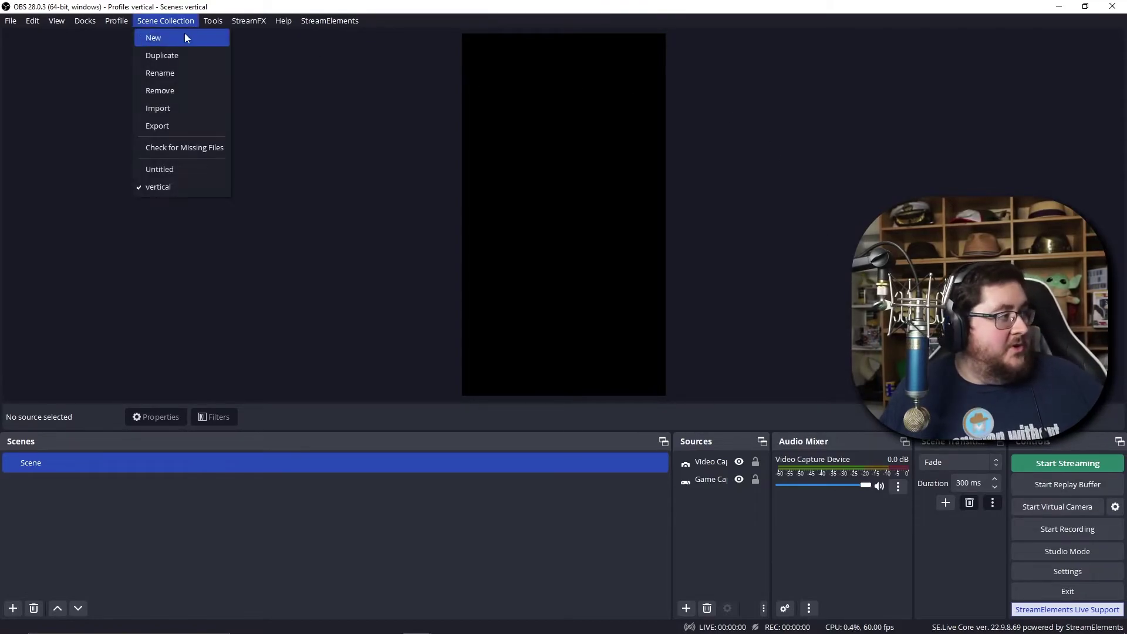
click(269, 104)
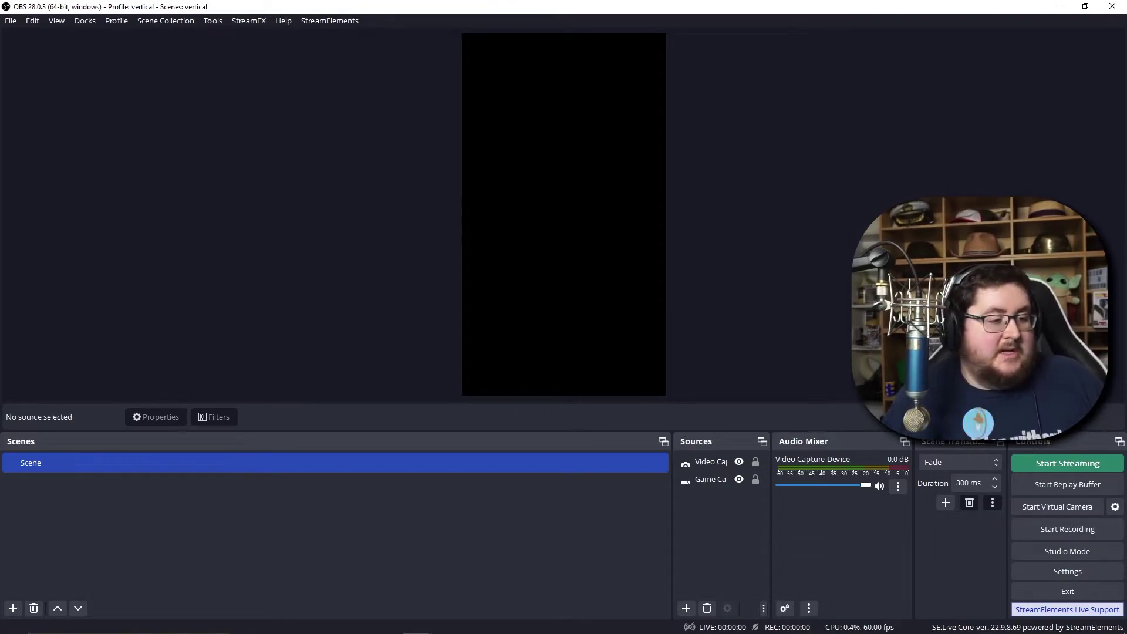
Step: Start the virtual camera and confirm its output type stays Scene
click(1068, 505)
click(1113, 509)
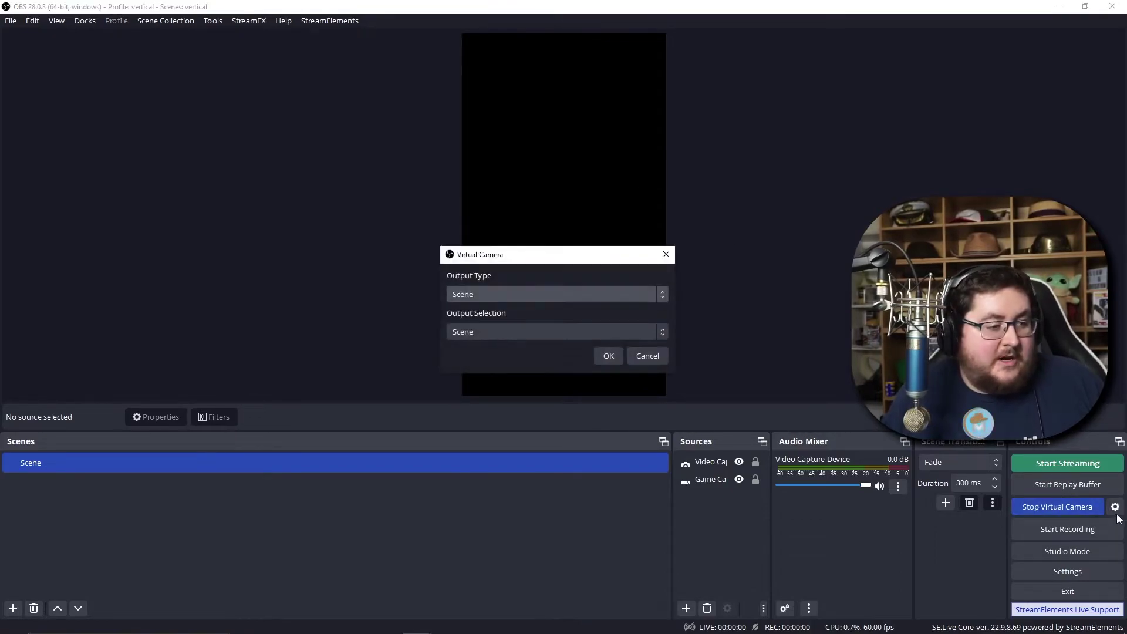
drag(599, 249, 859, 91)
click(819, 121)
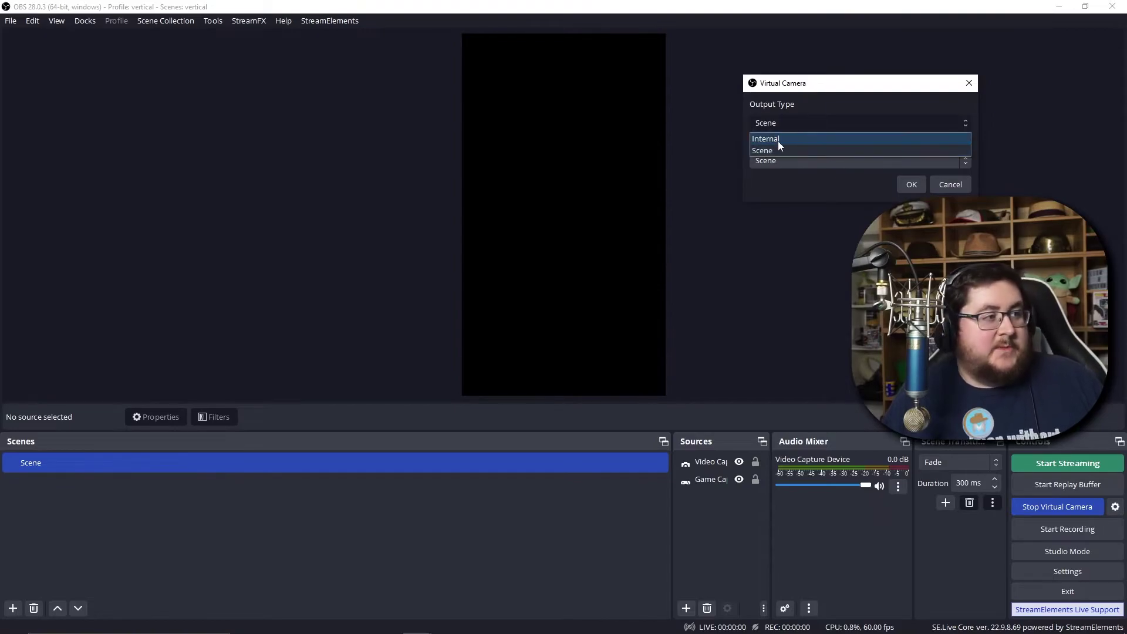
click(800, 126)
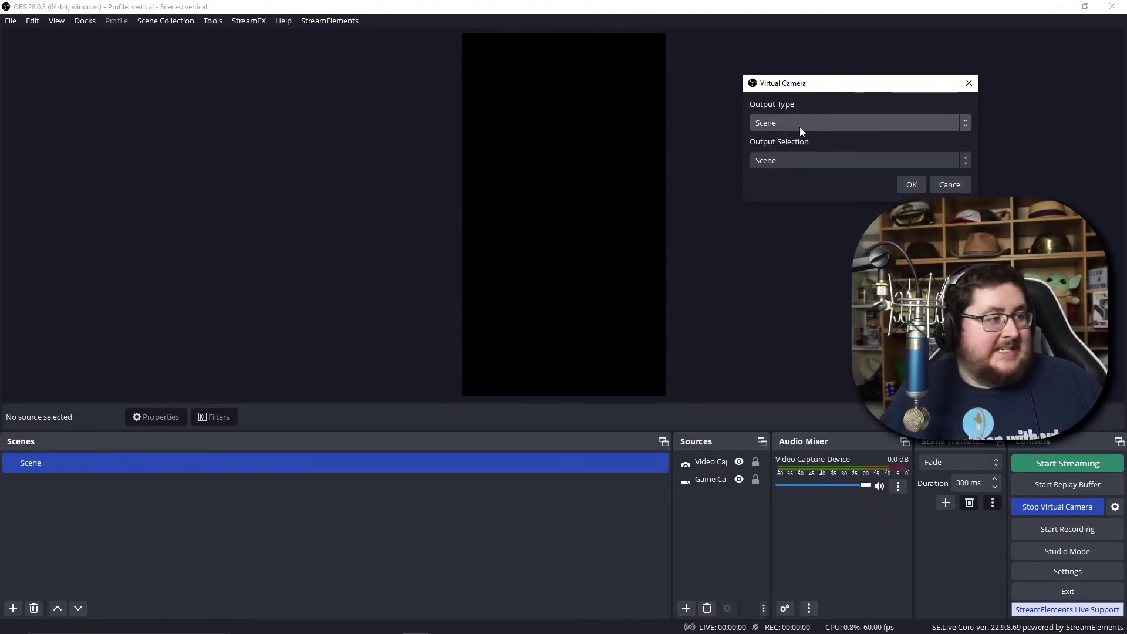
click(813, 124)
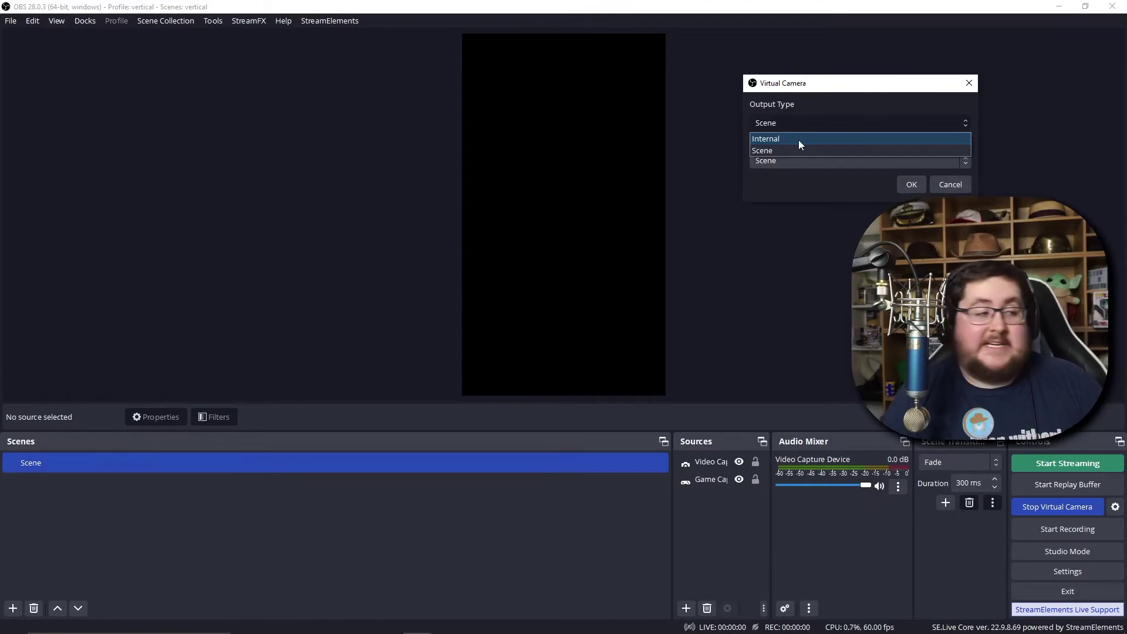
click(785, 150)
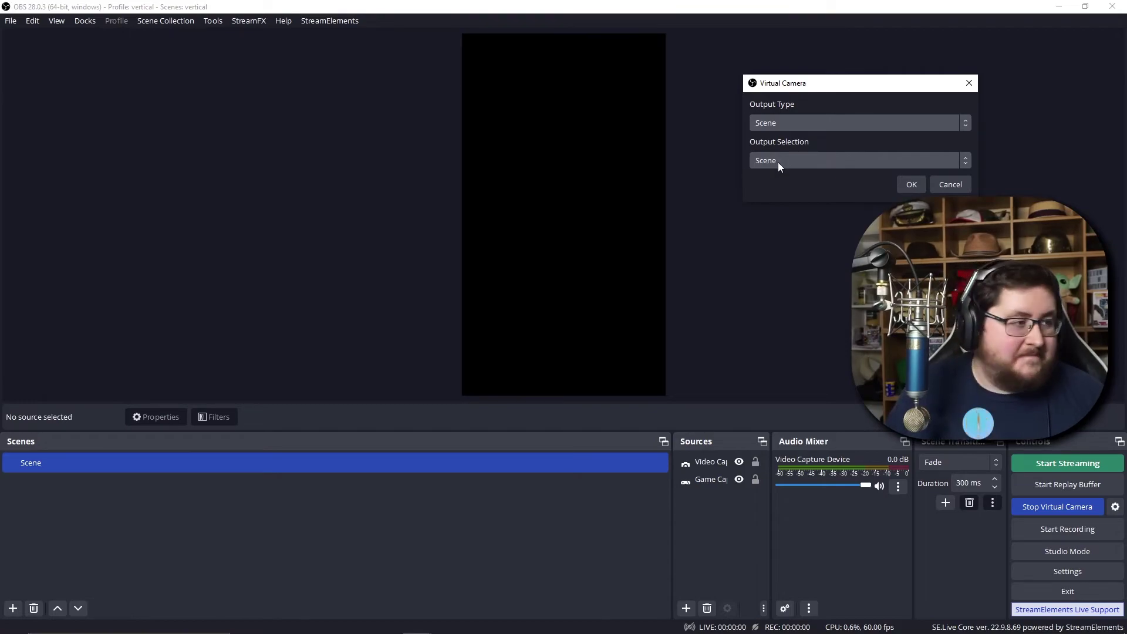
click(907, 185)
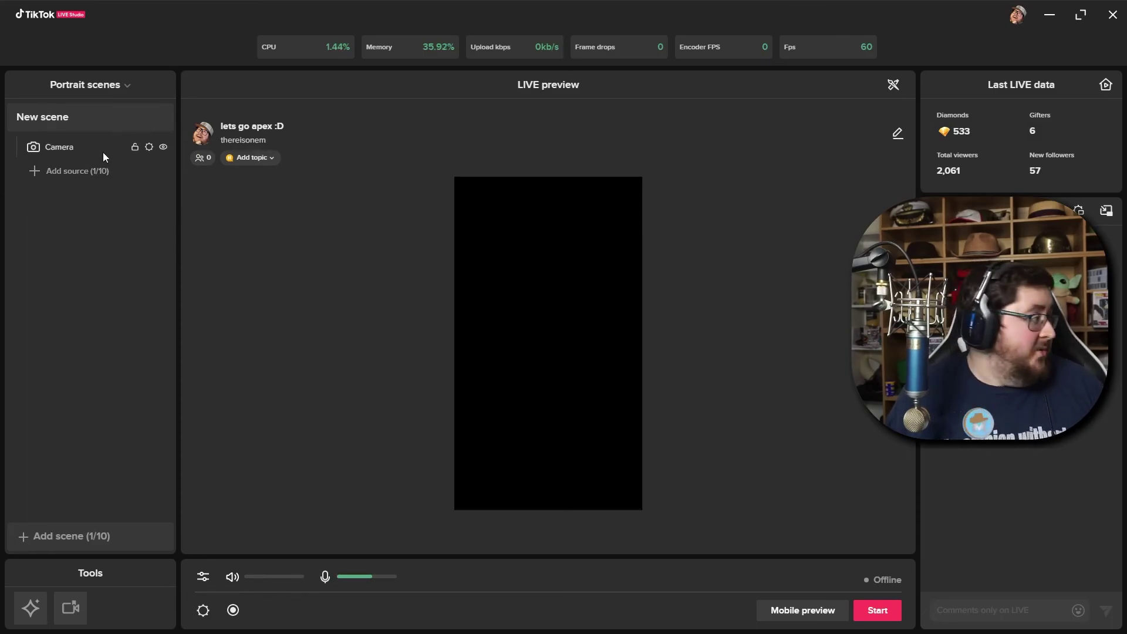
Step: Select the Camera source in TikTok LIVE Studio's portrait scene
right_click(122, 149)
click(132, 156)
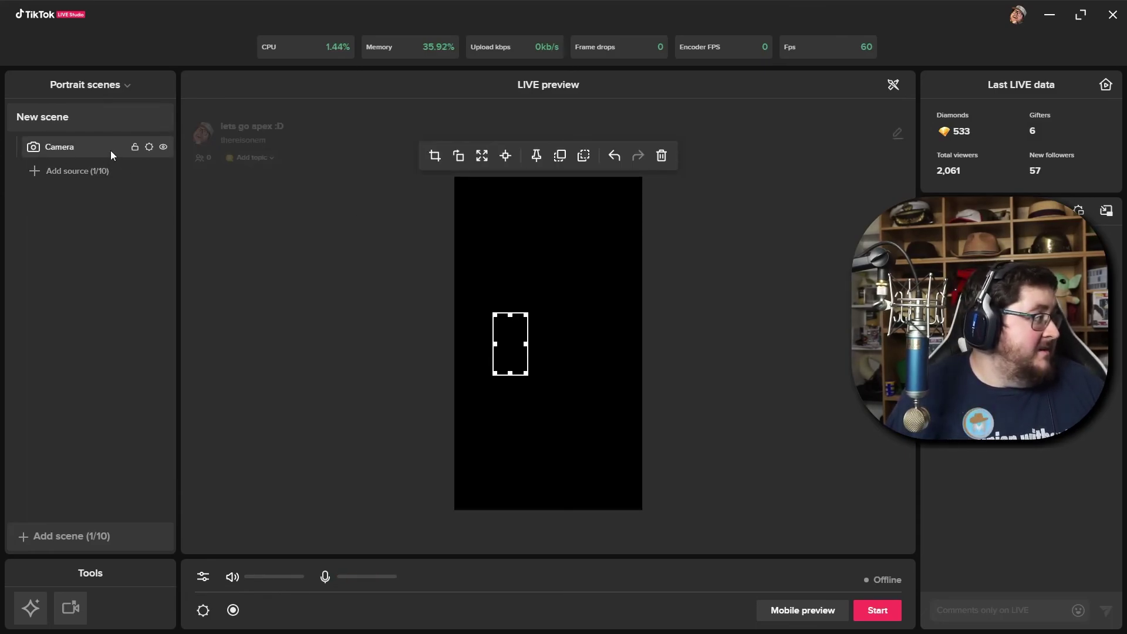